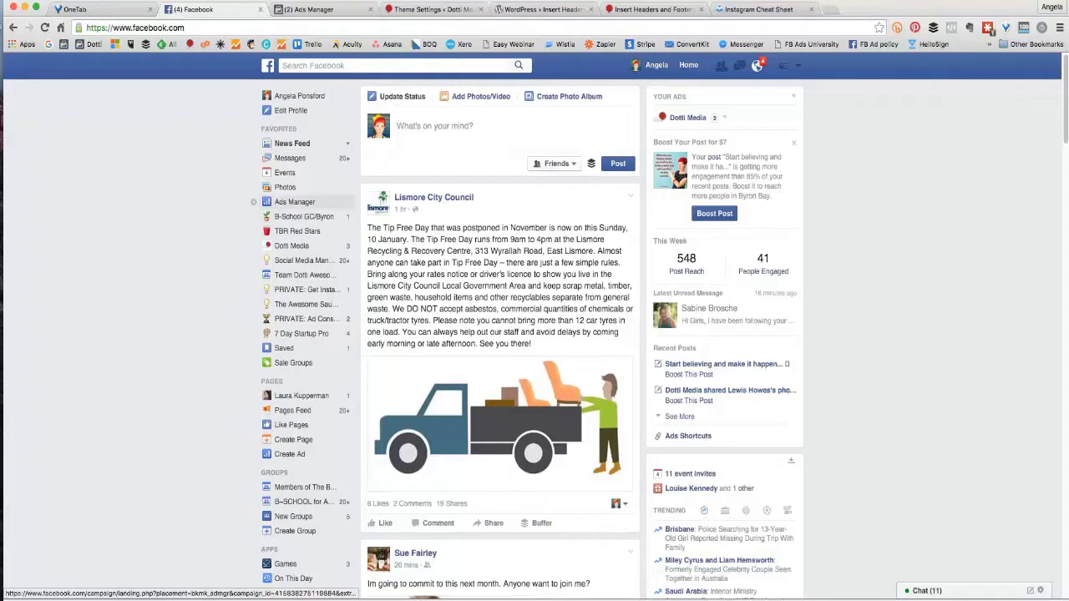
Go to the Ads Manager Pixels page showing 783 total traffic over the last 7 days.
{"action": "left_click", "coordinate": [295, 201]}
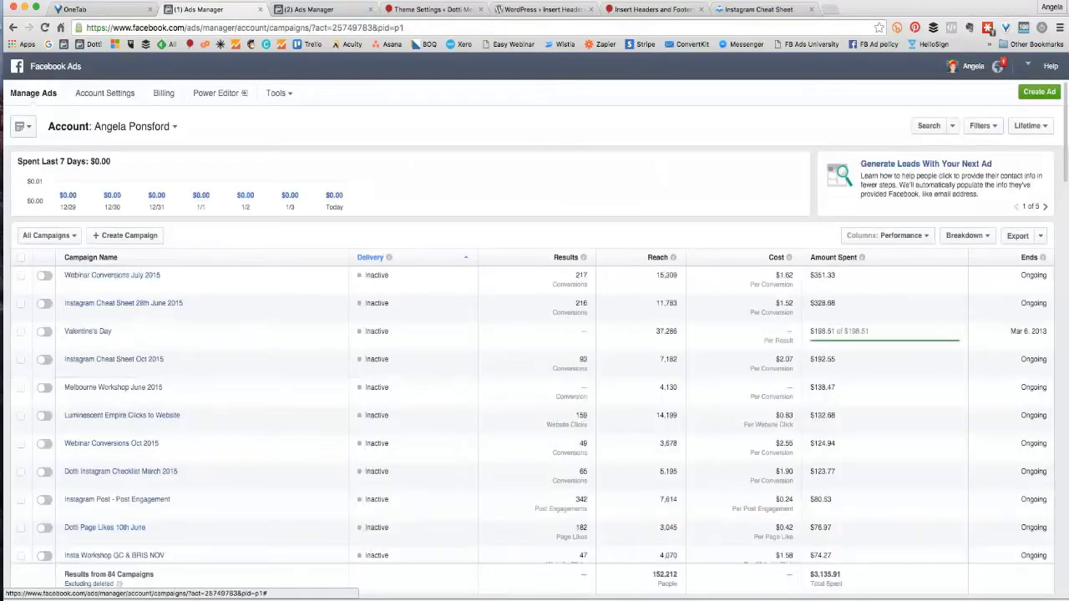
{"action": "left_click", "coordinate": [278, 93]}
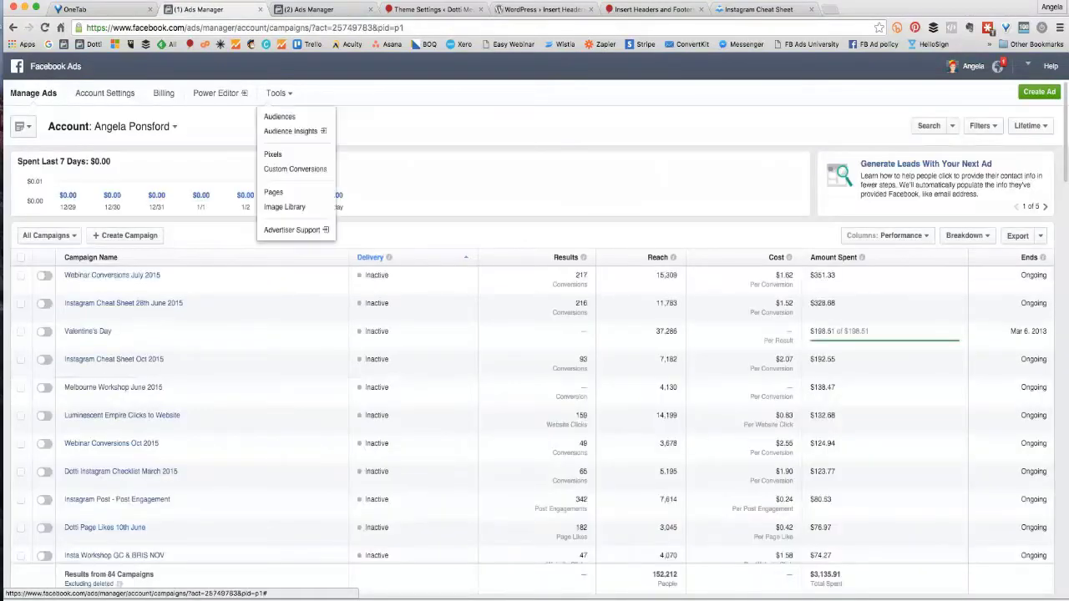
{"action": "left_click", "coordinate": [273, 154]}
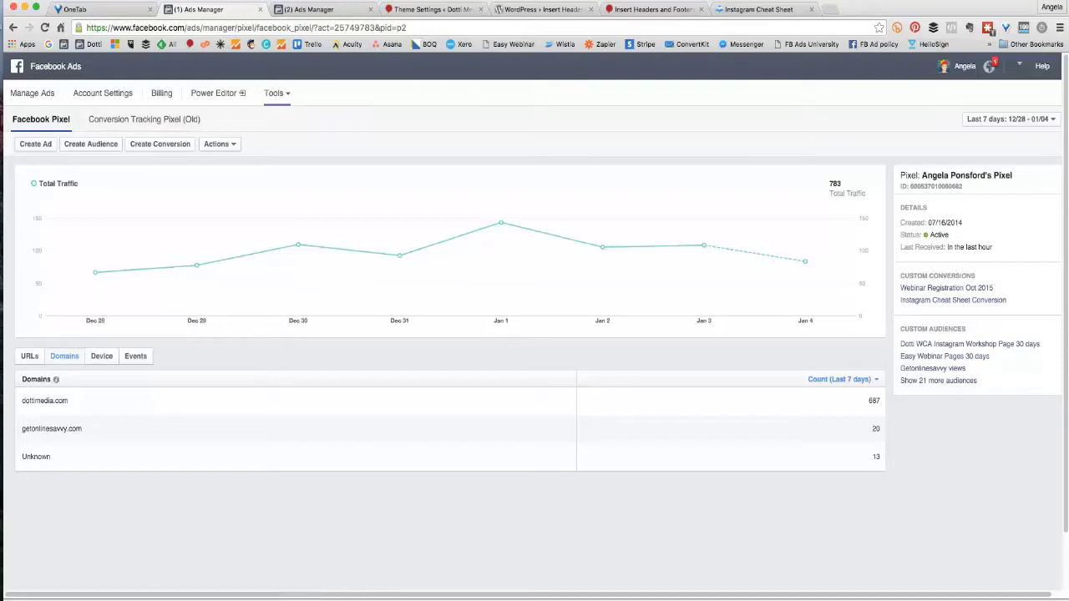
Copy the full pixel base code from Actions > View Pixel Code.
{"action": "left_click", "coordinate": [218, 144]}
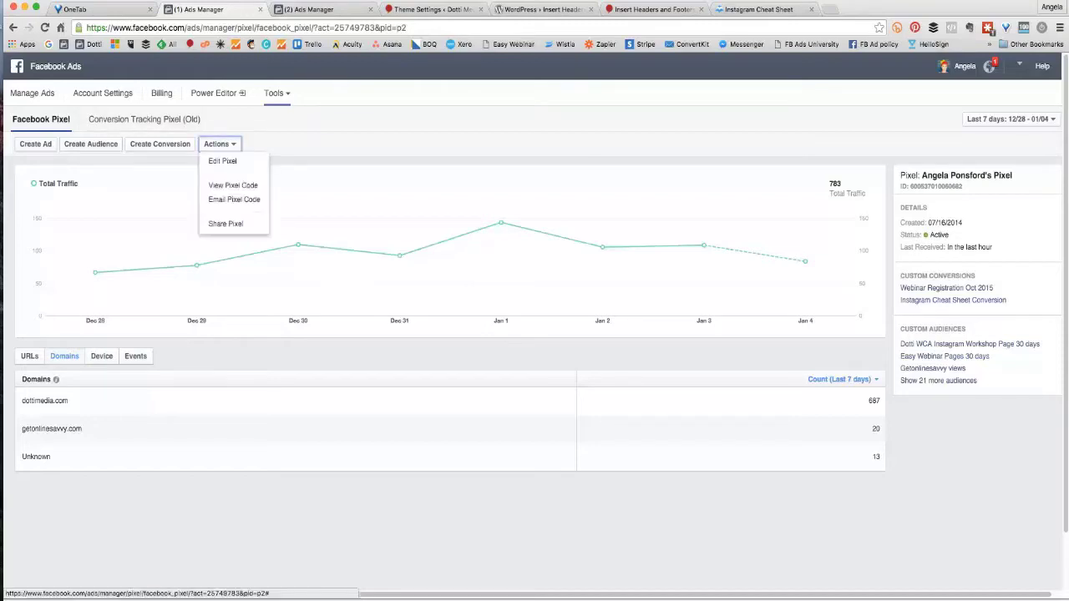
{"action": "left_click", "coordinate": [233, 184]}
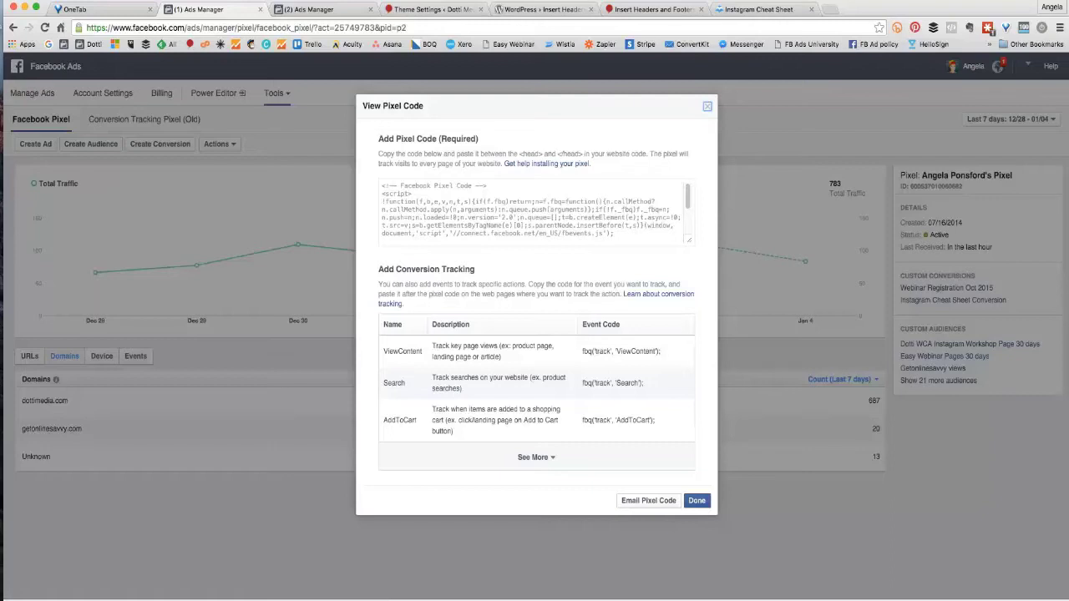
{"action": "left_click", "coordinate": [534, 210]}
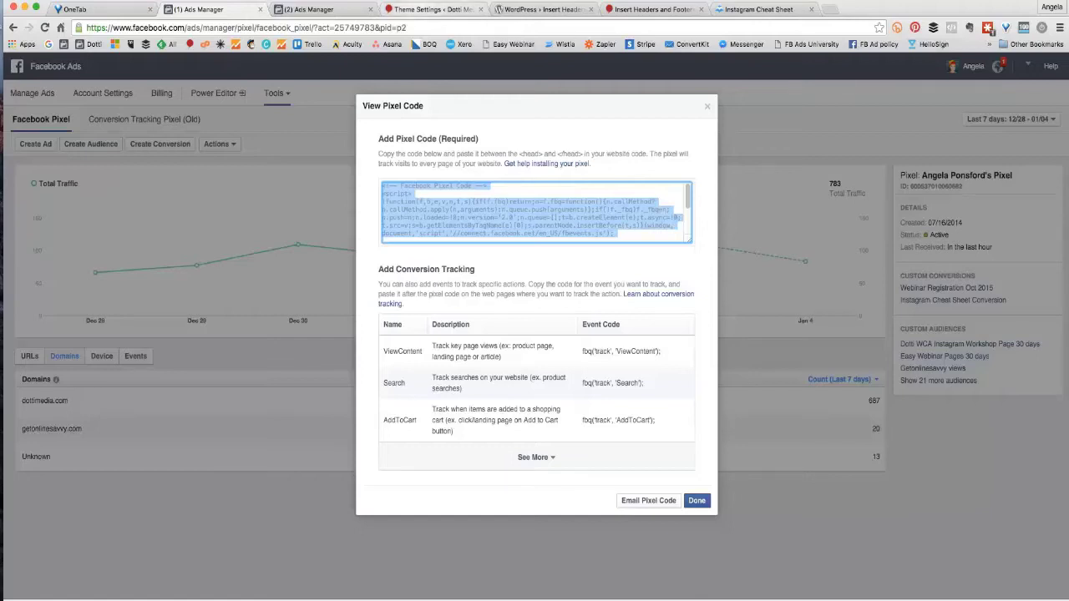
{"action": "left_click", "coordinate": [430, 9]}
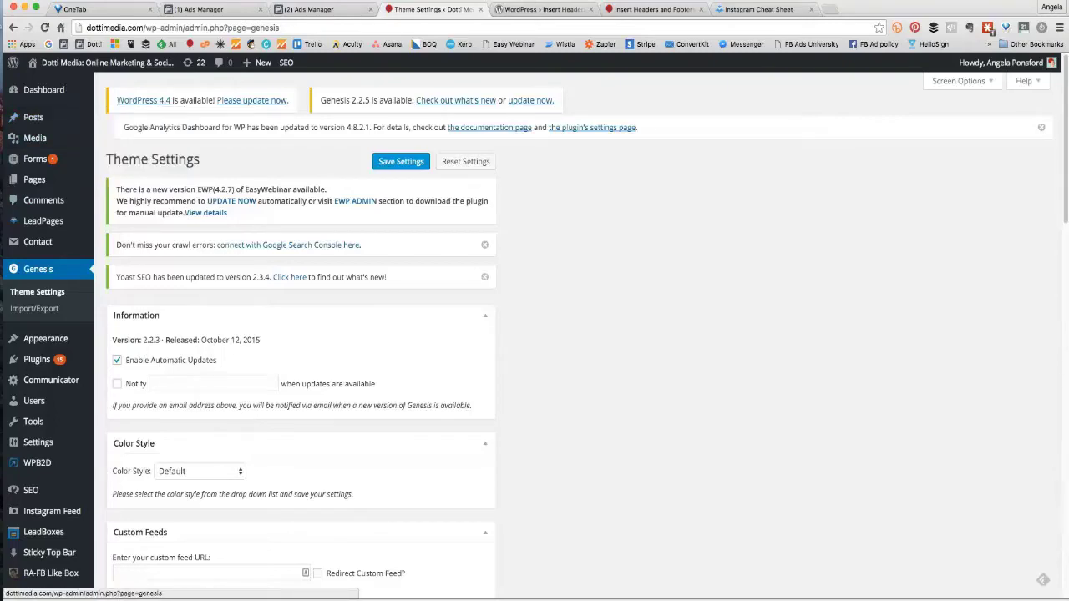
Check that the pixel code sits in the Genesis Theme Settings wp_head() header scripts box.
{"action": "scroll", "coordinate": [301, 334], "scroll_direction": "down", "scroll_amount": 10}
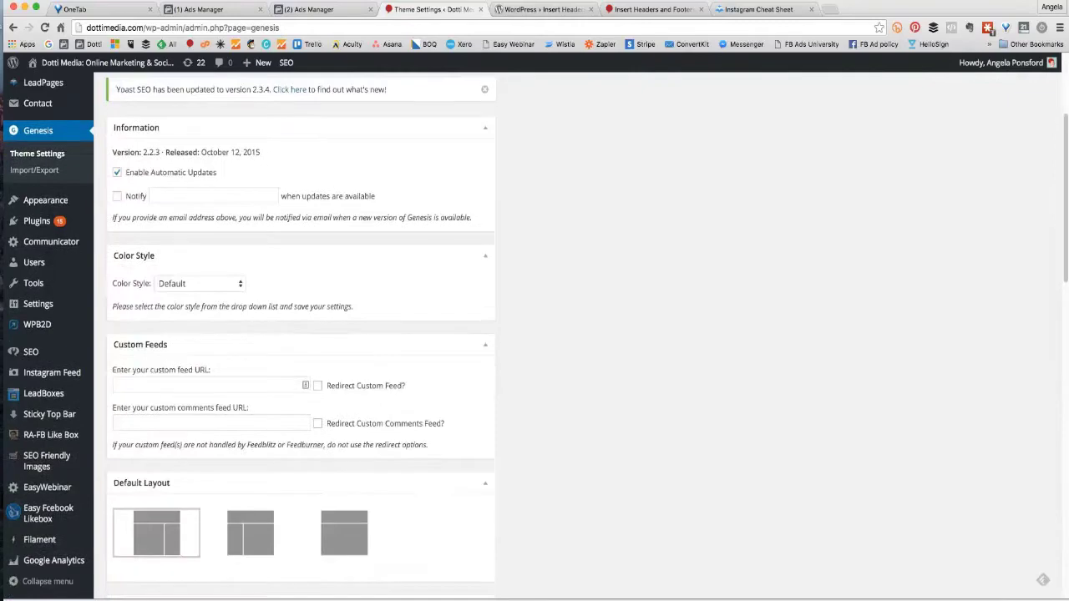
{"action": "scroll", "coordinate": [300, 334], "scroll_direction": "down", "scroll_amount": 10}
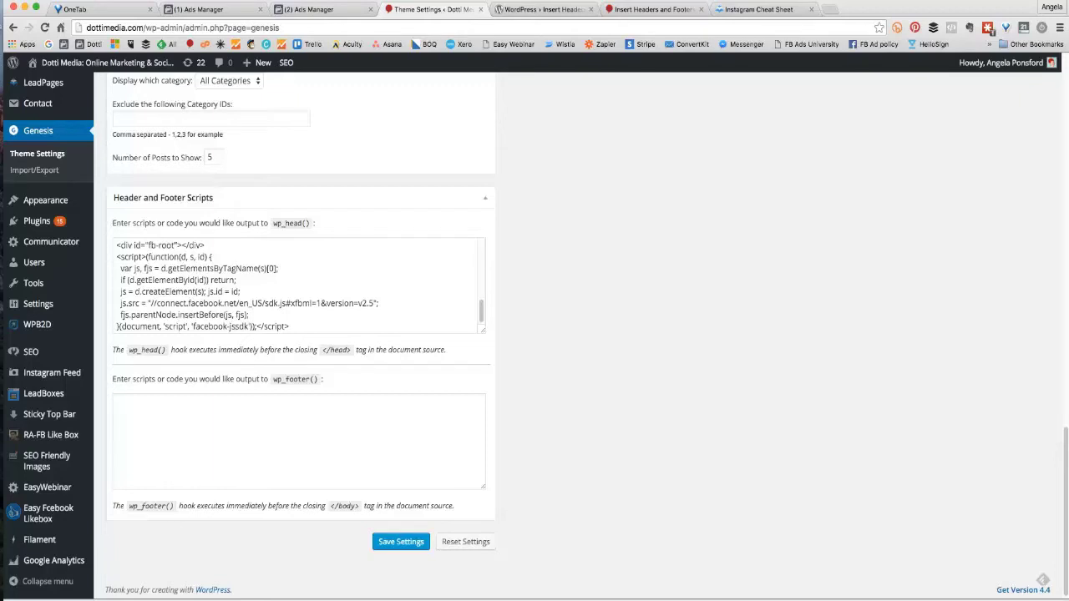
{"action": "scroll", "coordinate": [299, 286], "scroll_direction": "up", "scroll_amount": 10}
{"action": "scroll", "coordinate": [299, 286], "scroll_direction": "up", "scroll_amount": 2}
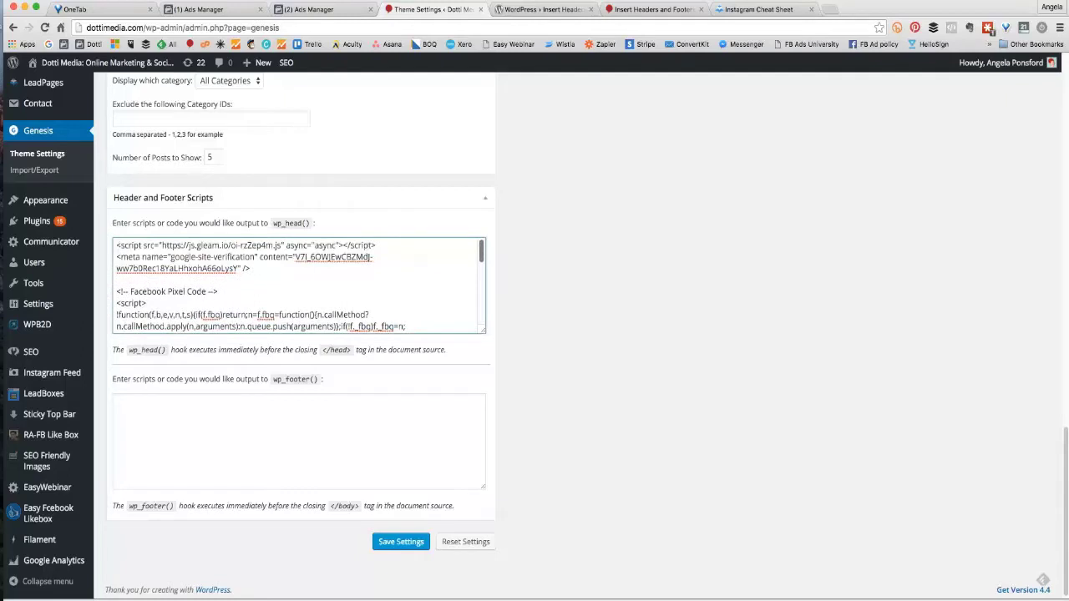
{"action": "scroll", "coordinate": [299, 285], "scroll_direction": "down", "scroll_amount": 2}
{"action": "scroll", "coordinate": [299, 285], "scroll_direction": "up", "scroll_amount": 2}
{"action": "scroll", "coordinate": [299, 285], "scroll_direction": "down", "scroll_amount": 3}
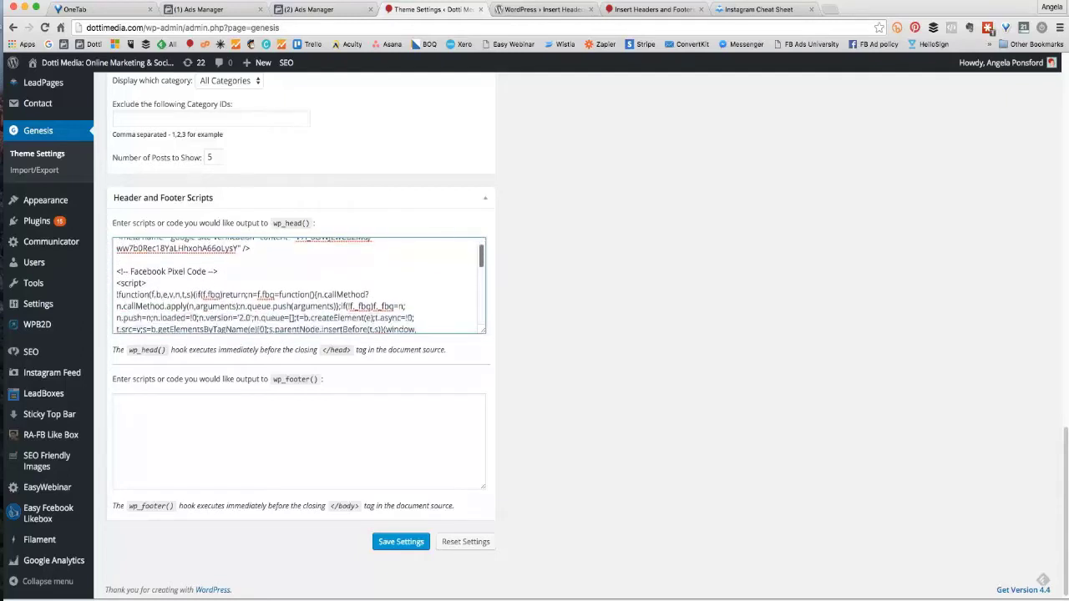
{"action": "scroll", "coordinate": [298, 285], "scroll_direction": "up", "scroll_amount": 1}
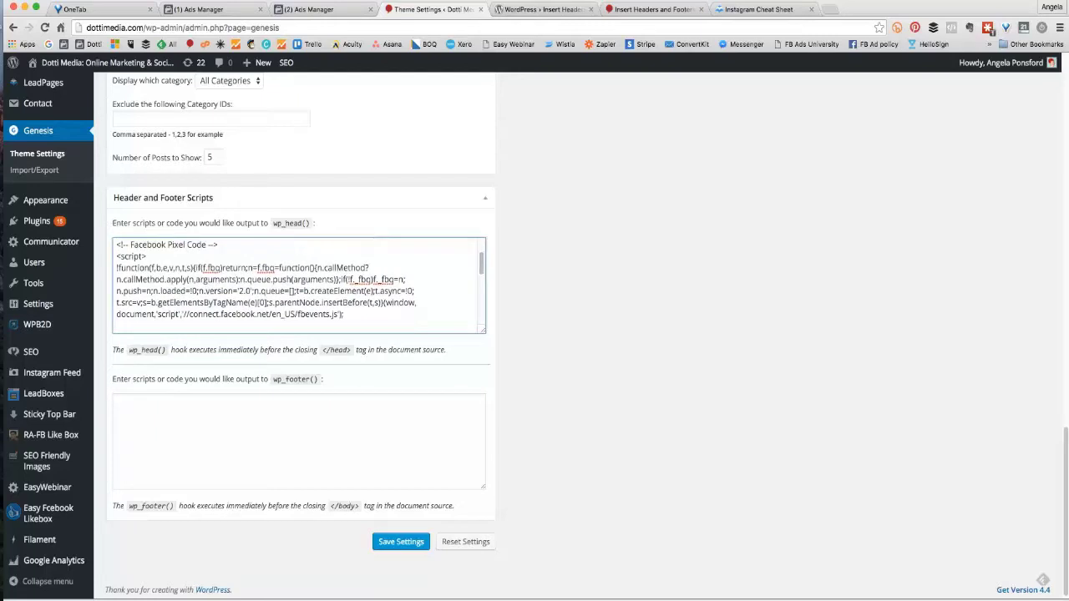
{"action": "scroll", "coordinate": [299, 285], "scroll_direction": "down", "scroll_amount": 2}
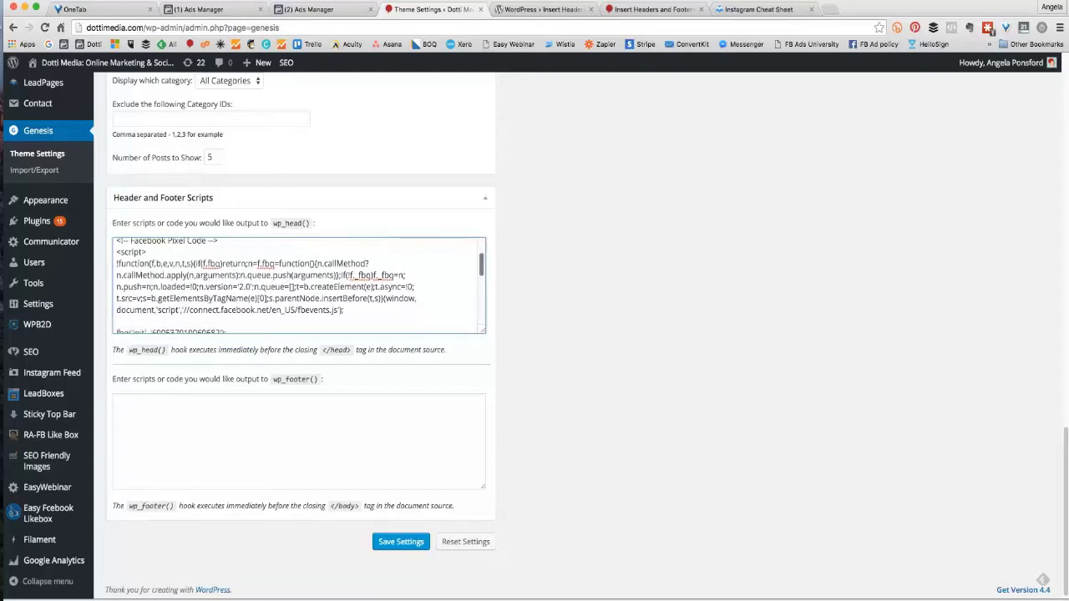
{"action": "scroll", "coordinate": [299, 286], "scroll_direction": "down", "scroll_amount": 5}
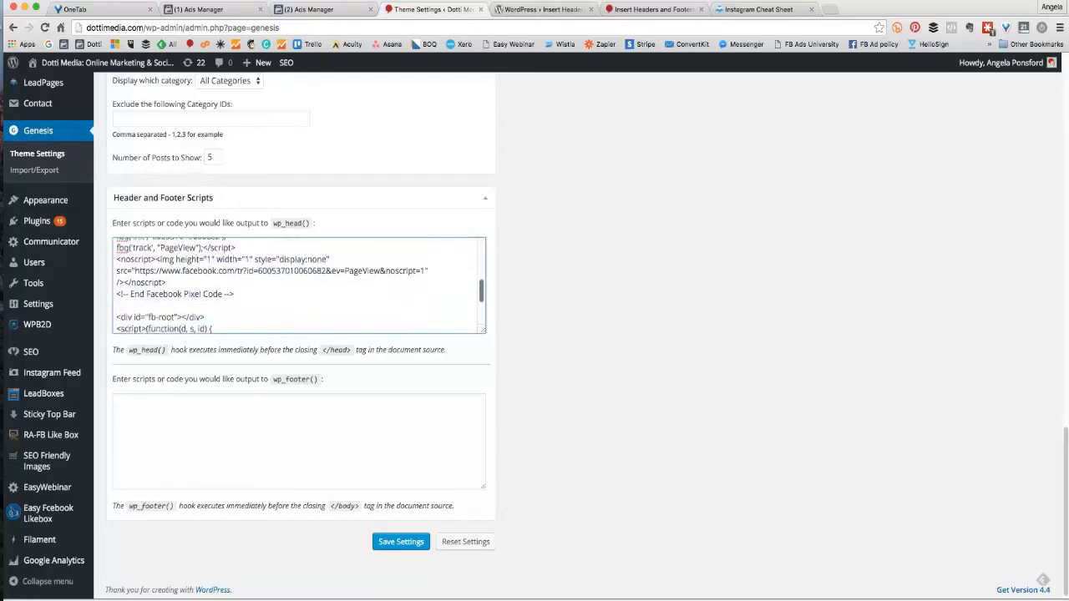
{"action": "scroll", "coordinate": [299, 286], "scroll_direction": "up", "scroll_amount": 2}
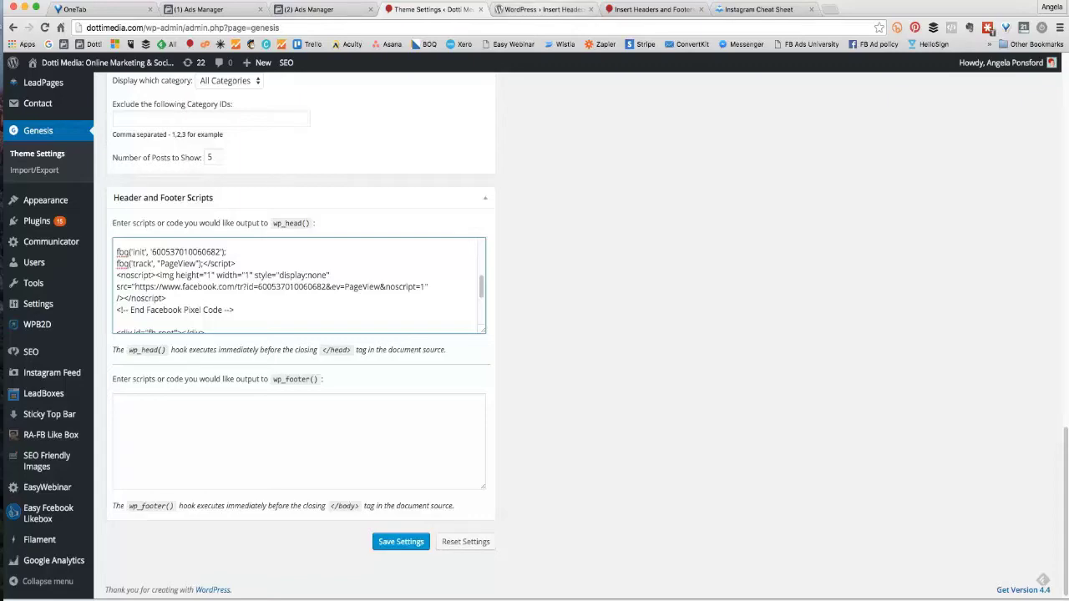
{"action": "key", "text": "ctrl+Tab"}
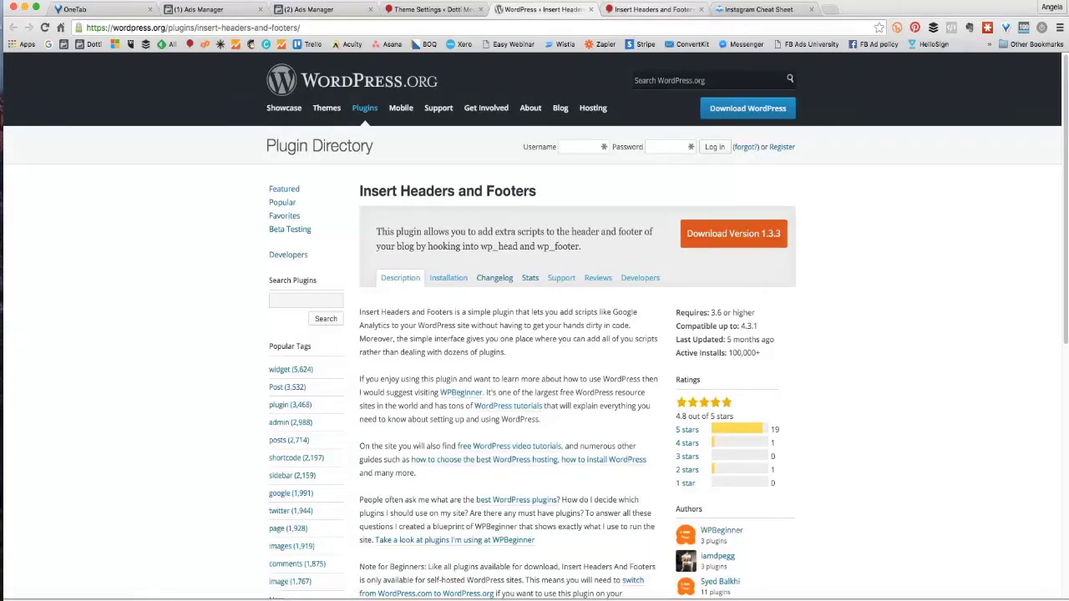
Reload the Insert Headers and Footers page to show its empty header and footer script boxes.
{"action": "left_click", "coordinate": [654, 10]}
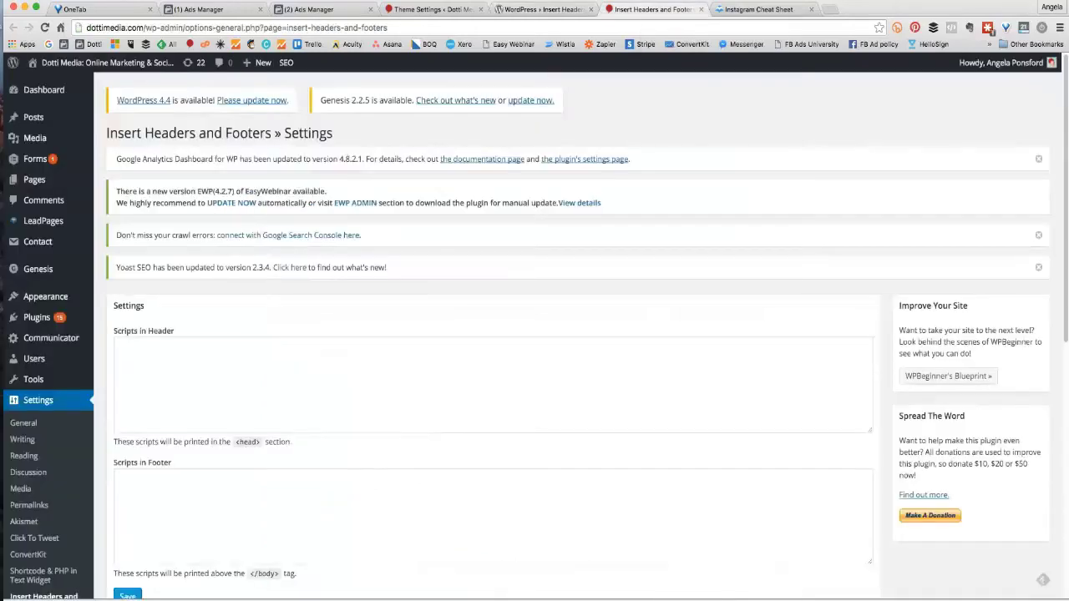
{"action": "mouse_move", "coordinate": [42, 318]}
{"action": "left_click", "coordinate": [38, 400]}
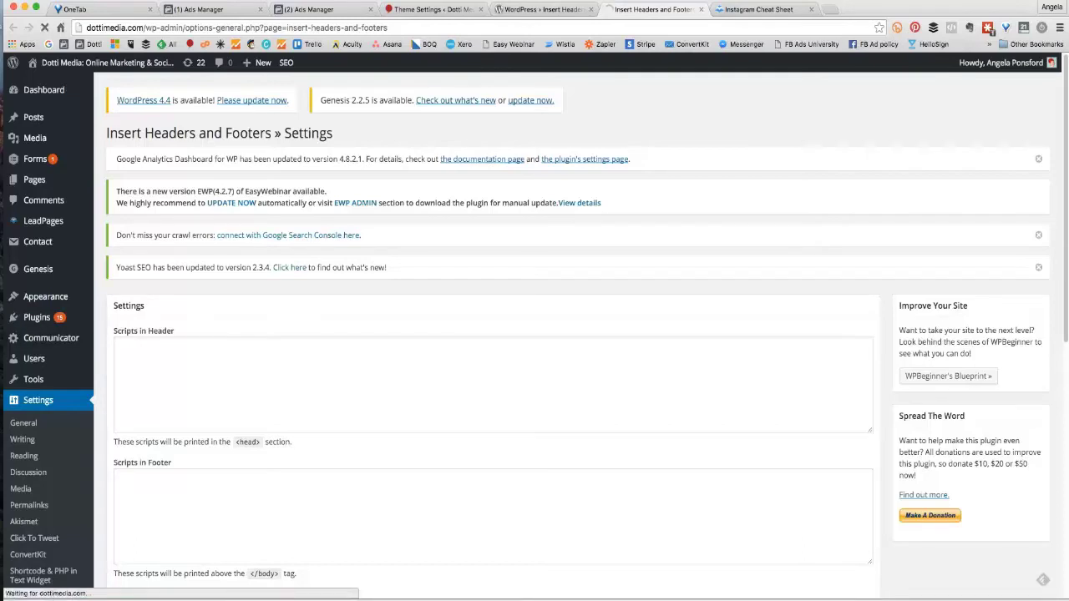
{"action": "scroll", "coordinate": [43, 501], "scroll_direction": "down", "scroll_amount": 3}
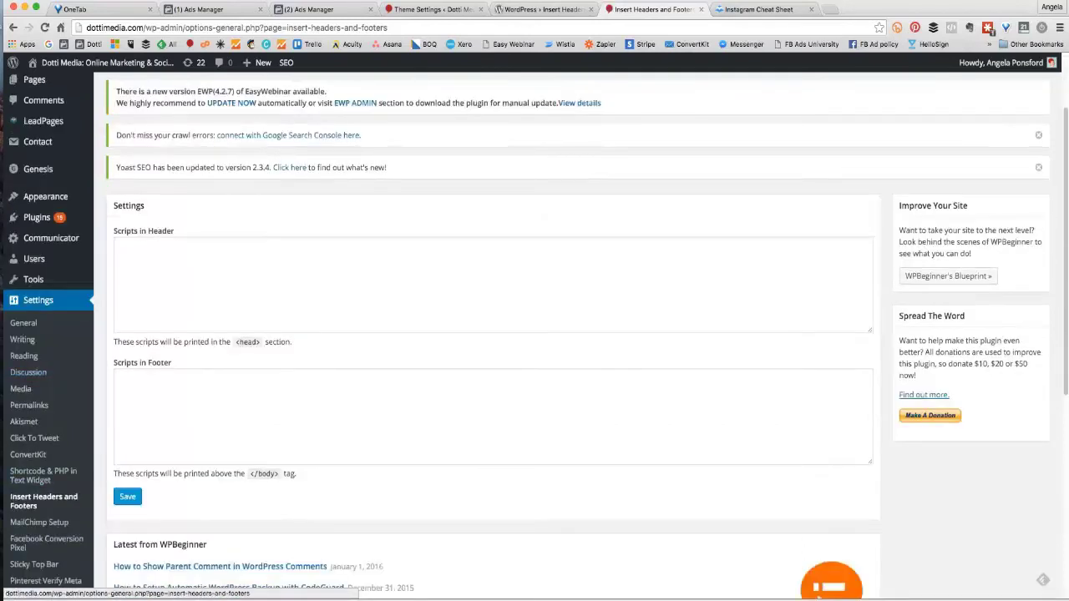
{"action": "scroll", "coordinate": [44, 501], "scroll_direction": "up", "scroll_amount": 1}
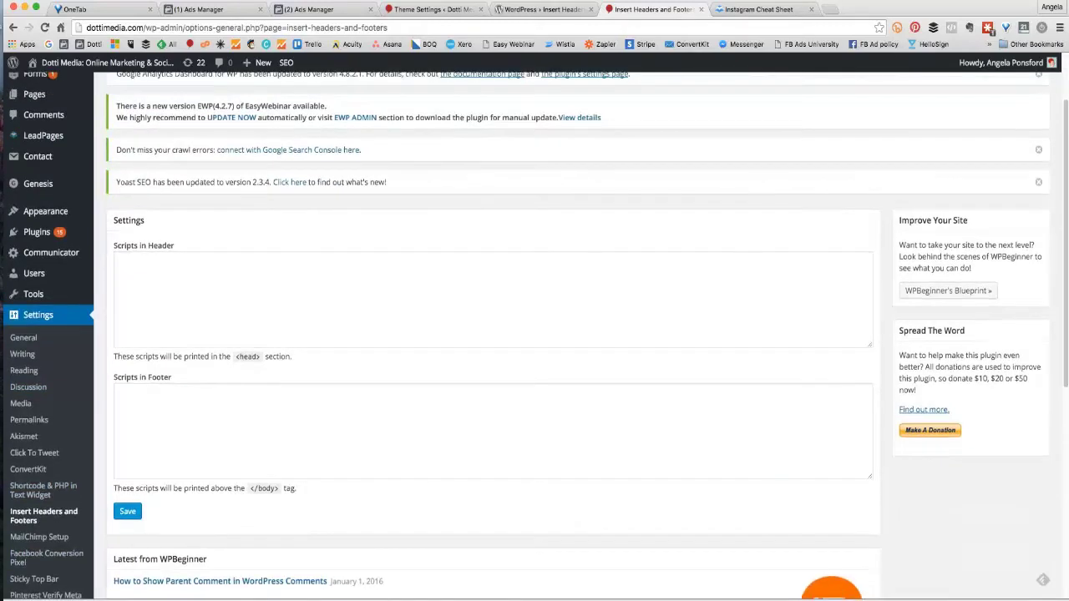
{"action": "scroll", "coordinate": [493, 334], "scroll_direction": "up", "scroll_amount": 3}
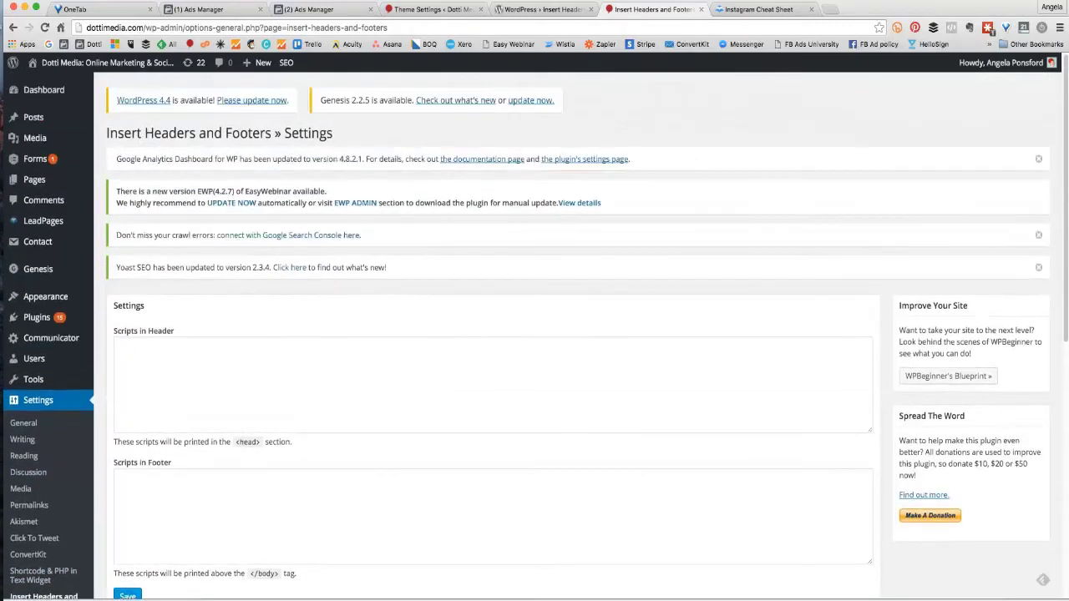
Paste the Facebook pixel base code into the Insert Headers and Footers Scripts in Header box.
{"action": "left_click", "coordinate": [117, 345]}
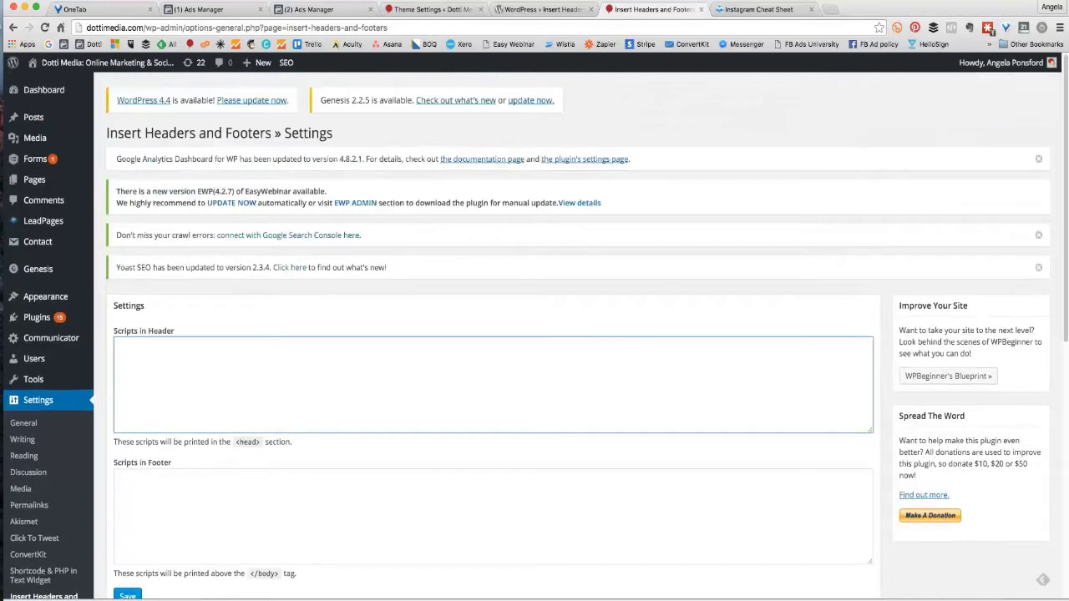
{"action": "key", "text": "super+v"}
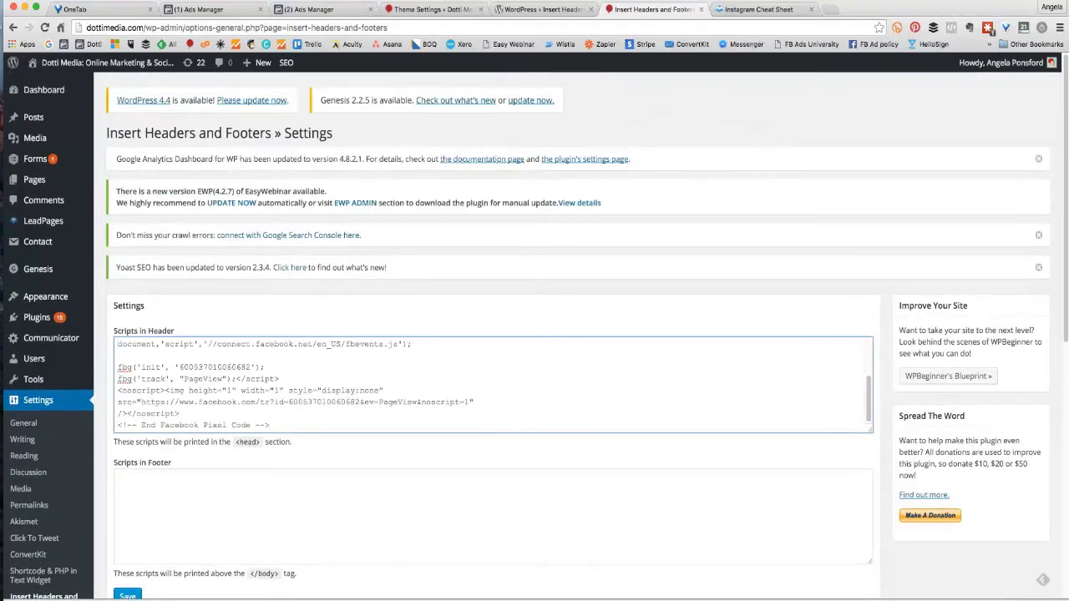
{"action": "scroll", "coordinate": [534, 334], "scroll_direction": "down", "scroll_amount": 2}
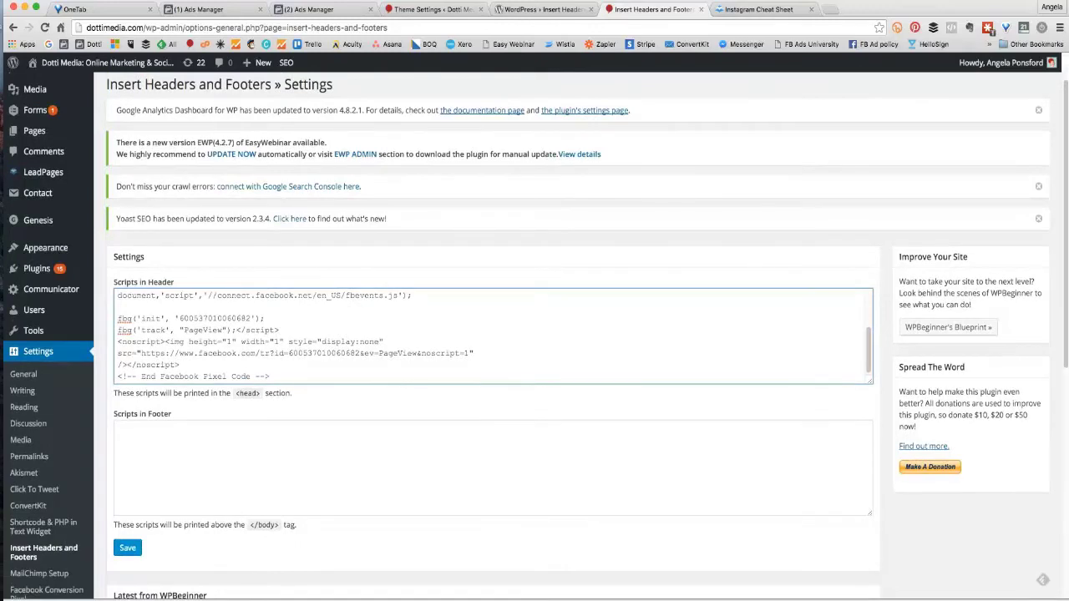
{"action": "scroll", "coordinate": [492, 335], "scroll_direction": "up", "scroll_amount": 1}
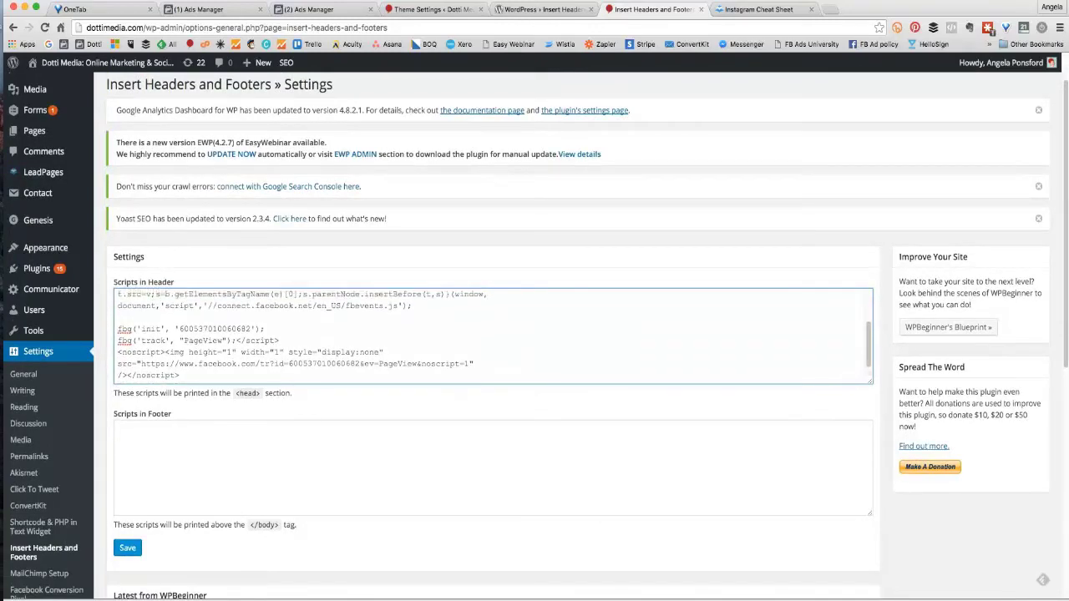
{"action": "scroll", "coordinate": [535, 336], "scroll_direction": "up", "scroll_amount": 2}
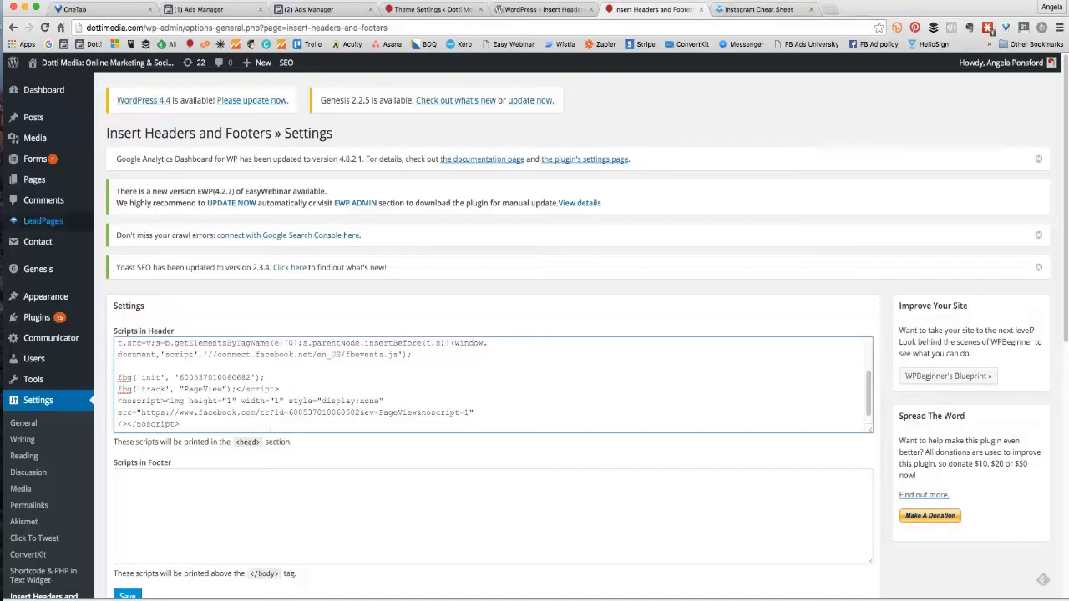
{"action": "mouse_move", "coordinate": [41, 221]}
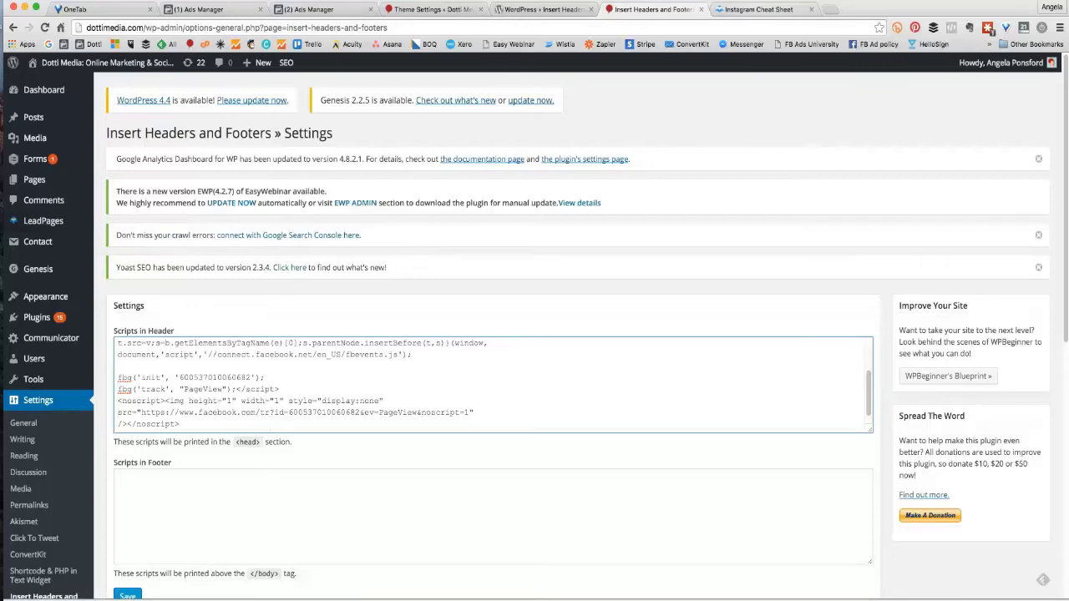
{"action": "left_click", "coordinate": [755, 9]}
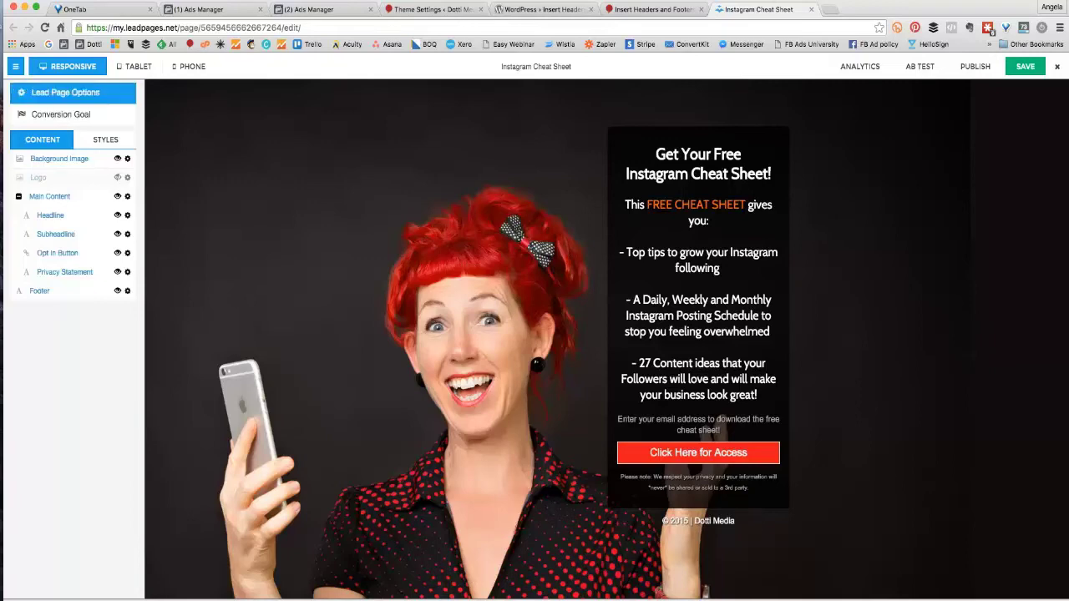
Paste the pixel code into the page's Head-Tag Tracking Code under Lead Page Options > Tracking Codes.
{"action": "left_click", "coordinate": [65, 92]}
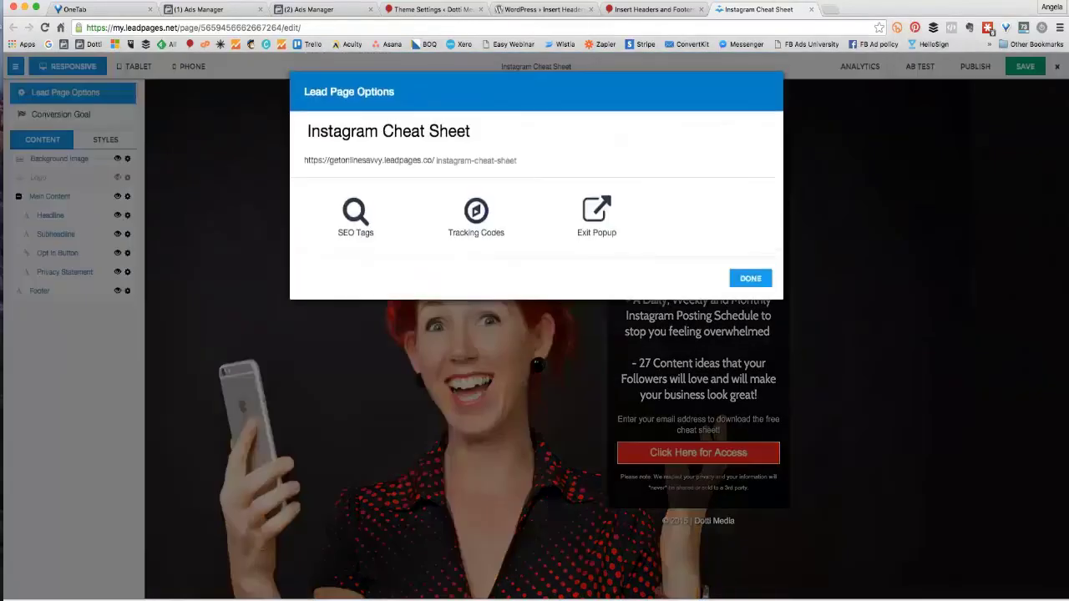
{"action": "left_click", "coordinate": [476, 217]}
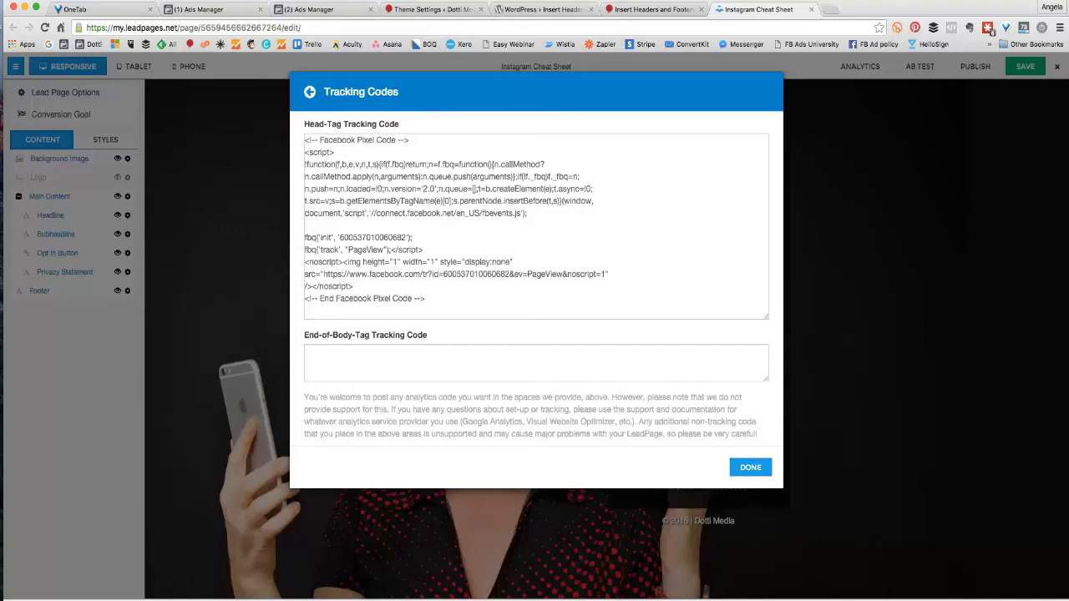
{"action": "left_click", "coordinate": [749, 467]}
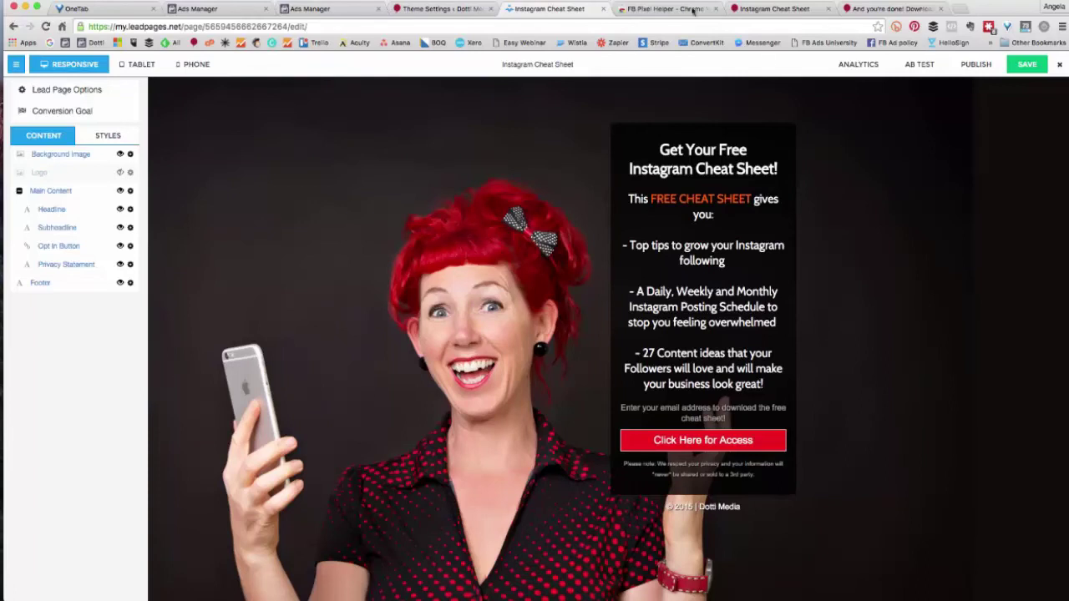
Use FB Pixel Helper on the live page to confirm one pixel loads for PageView on dottimedia.com.
{"action": "left_click", "coordinate": [649, 9]}
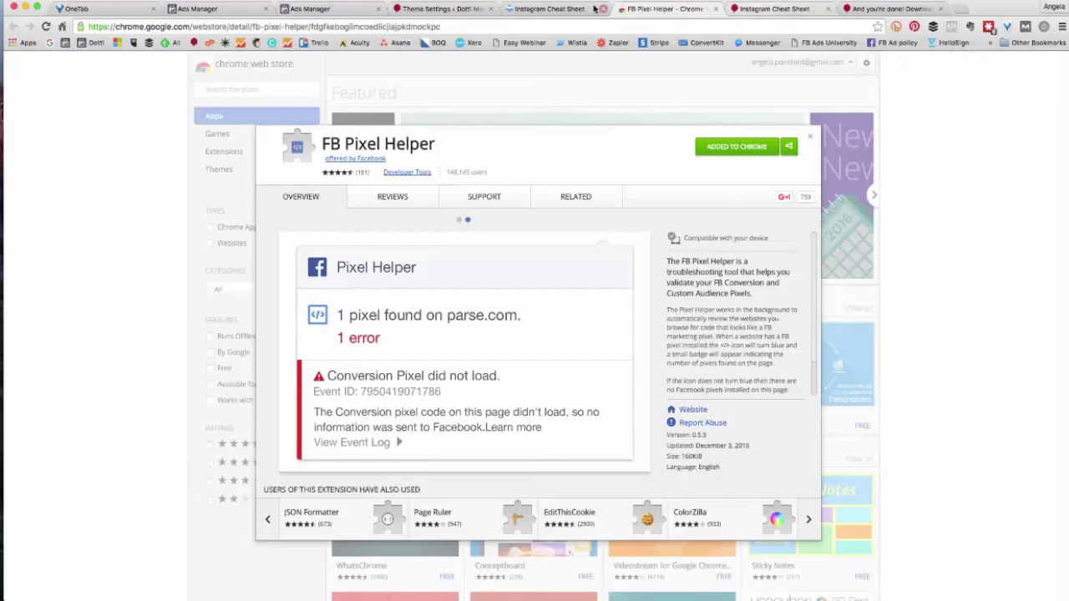
{"action": "left_click", "coordinate": [551, 12]}
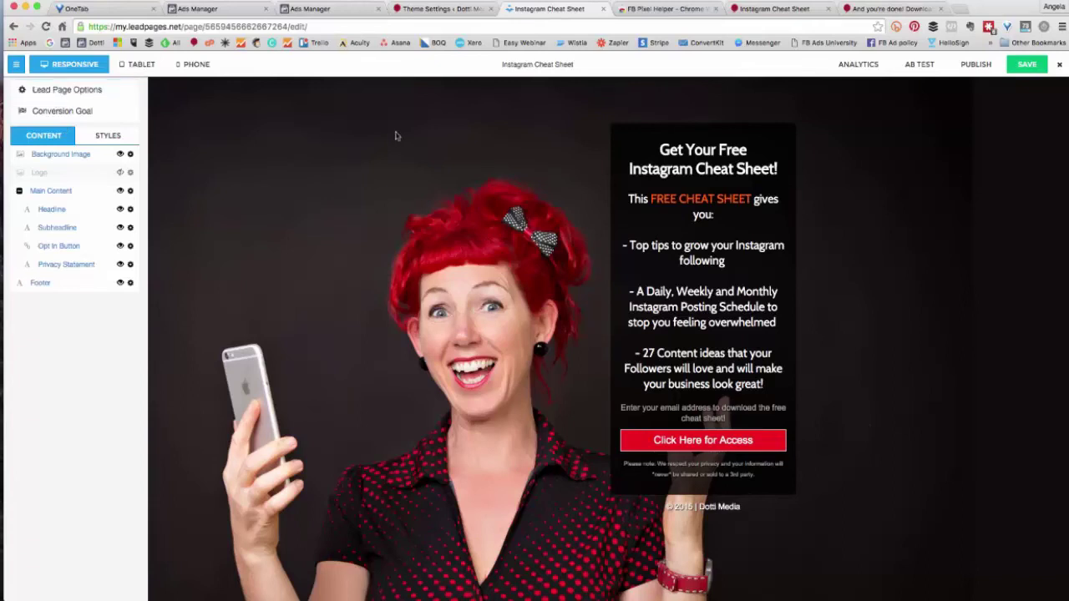
{"action": "left_click", "coordinate": [785, 10]}
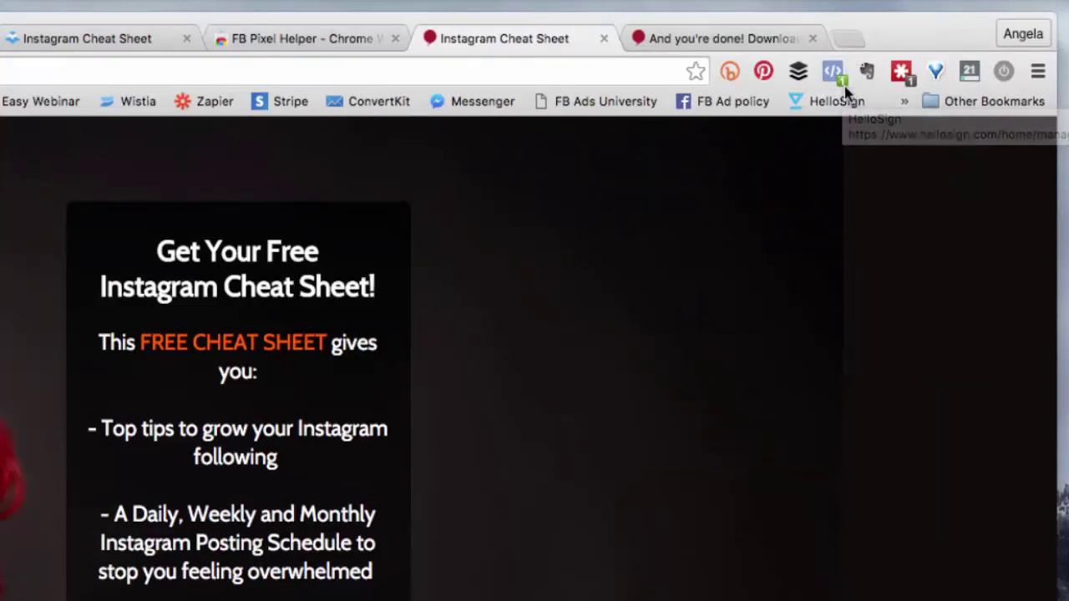
{"action": "left_click", "coordinate": [835, 74]}
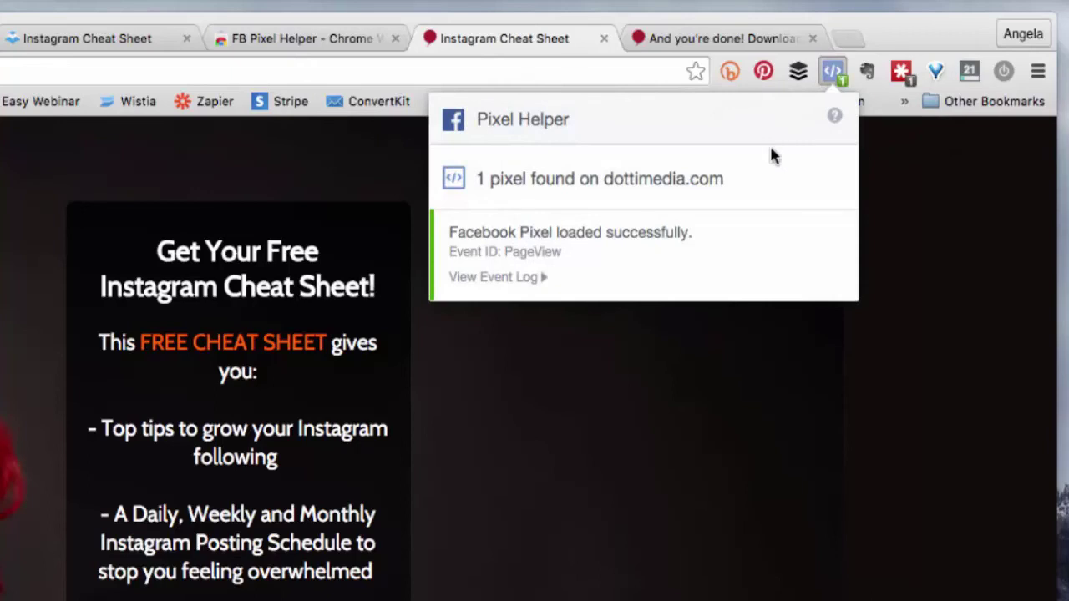